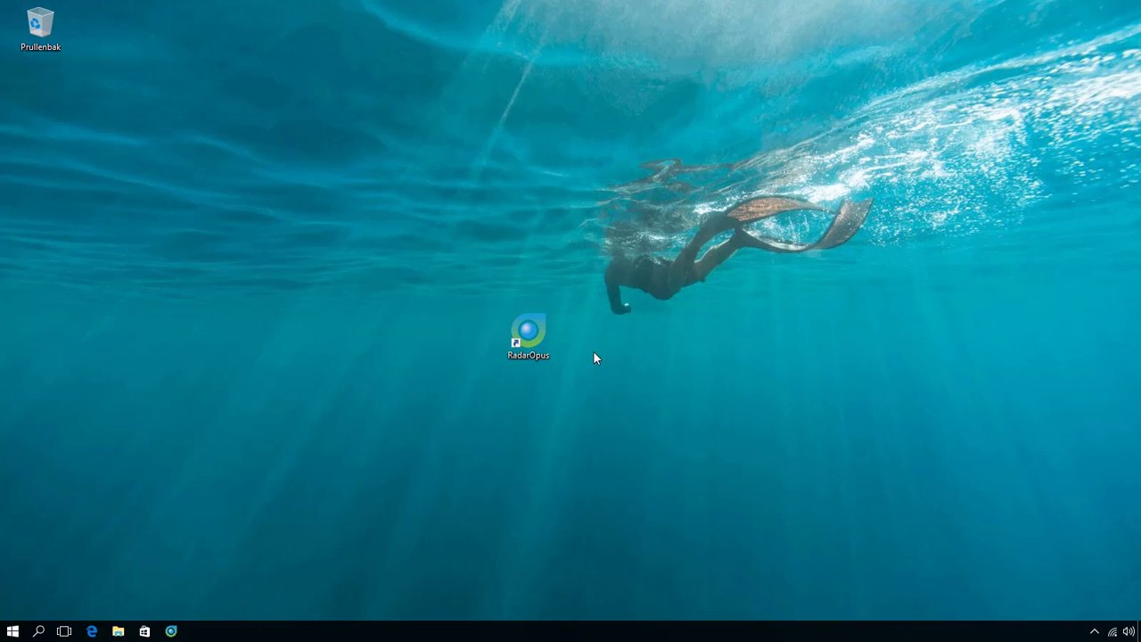
Launch RadarOpus Pro from the desktop and log in with the account password
double_click(539, 333)
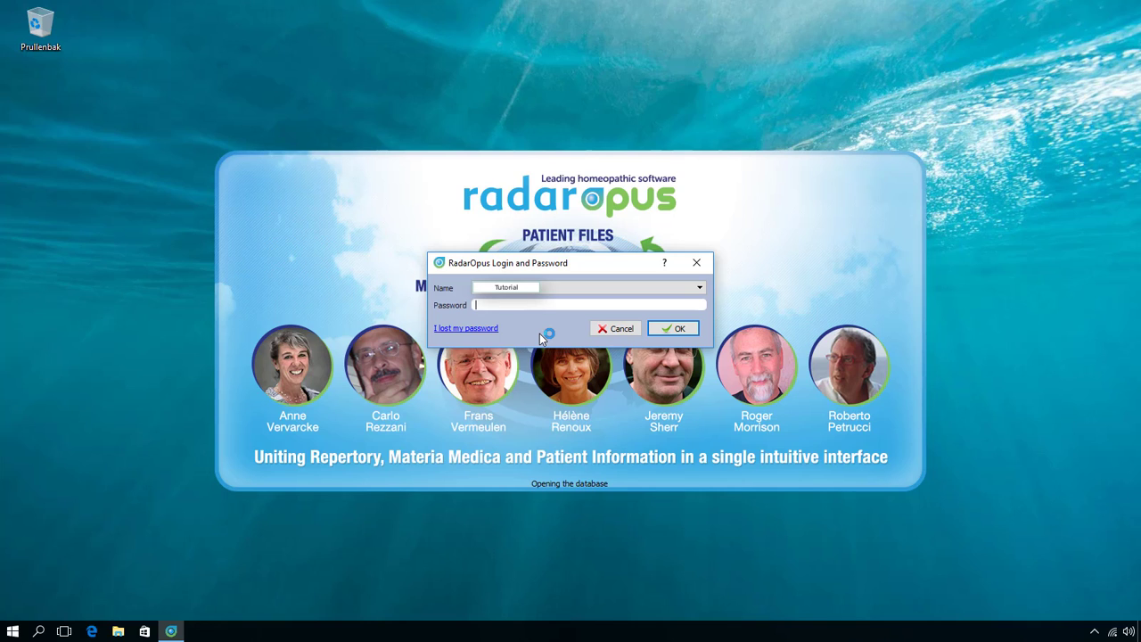
type("••••••••••••")
key("Return")
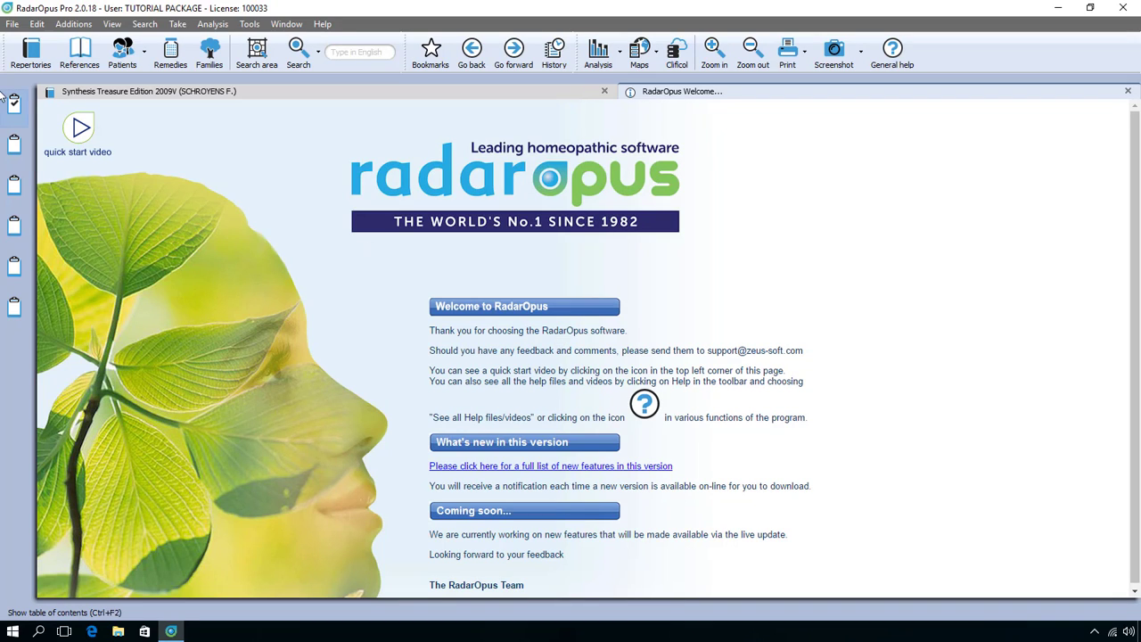
Show the 70-document Repertories list and scroll it back to its first entries
left_click(32, 52)
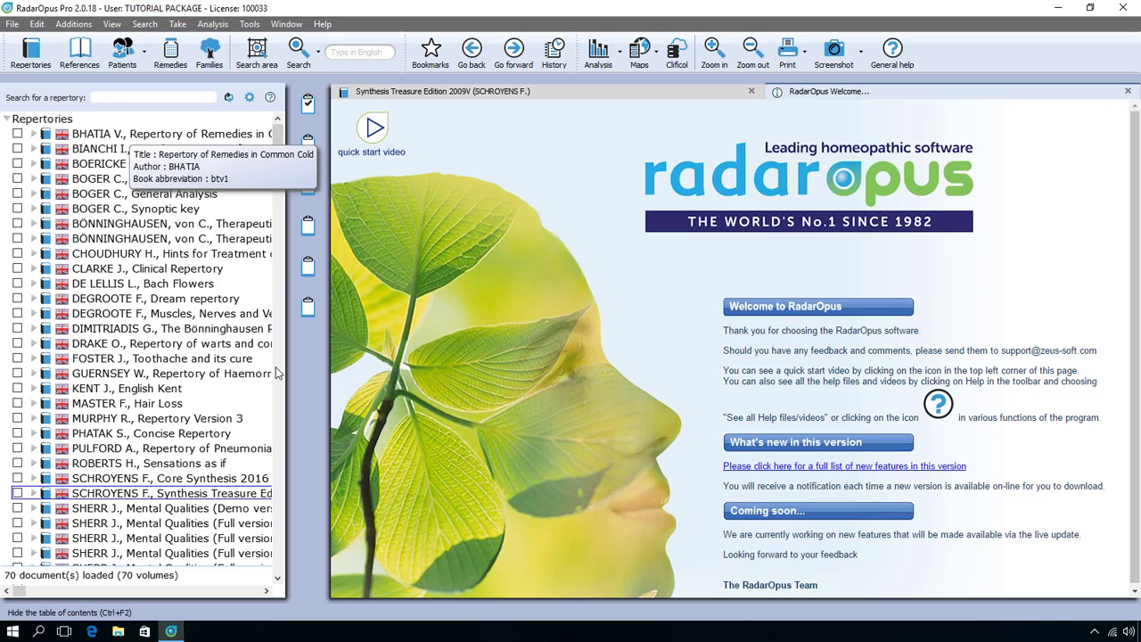
left_click(281, 403)
left_click_drag(277, 325, 277, 147)
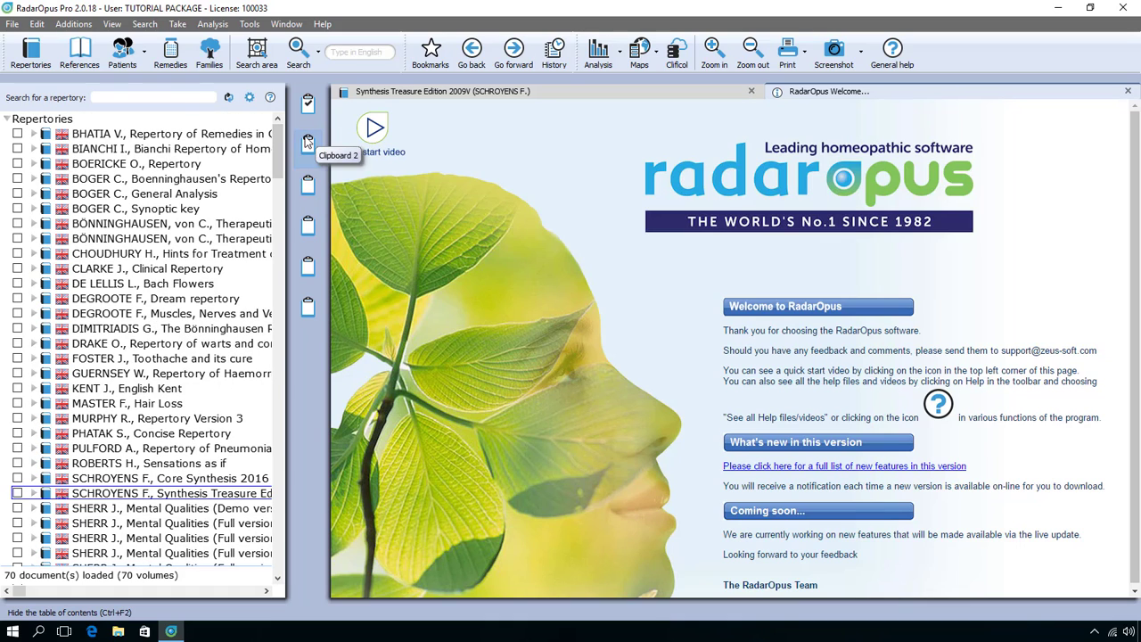
left_click(85, 49)
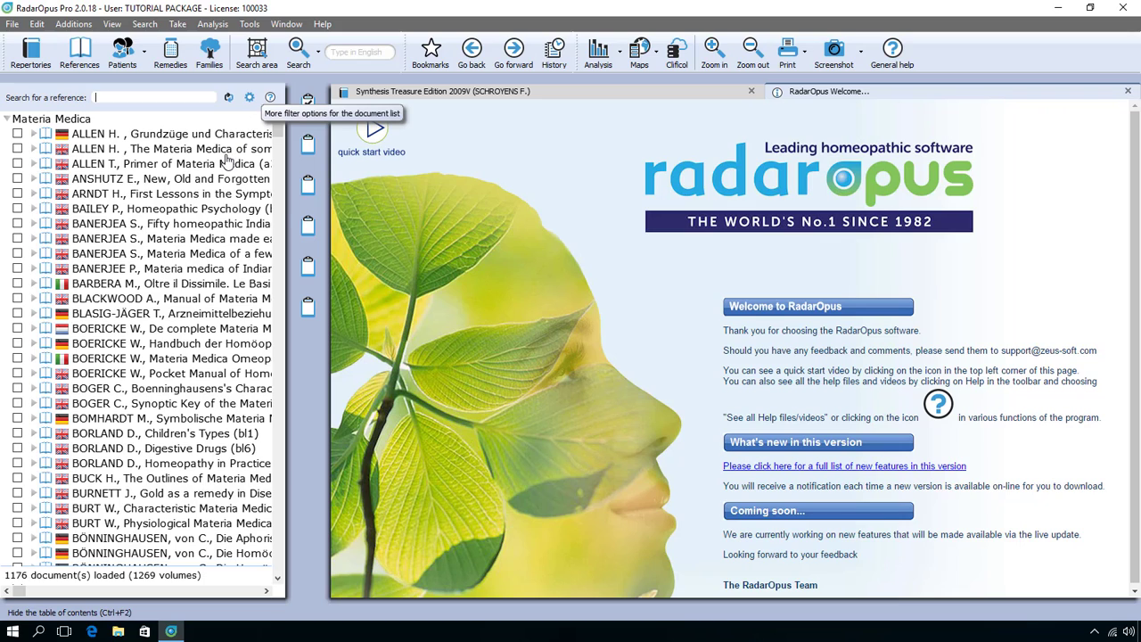
left_click(32, 55)
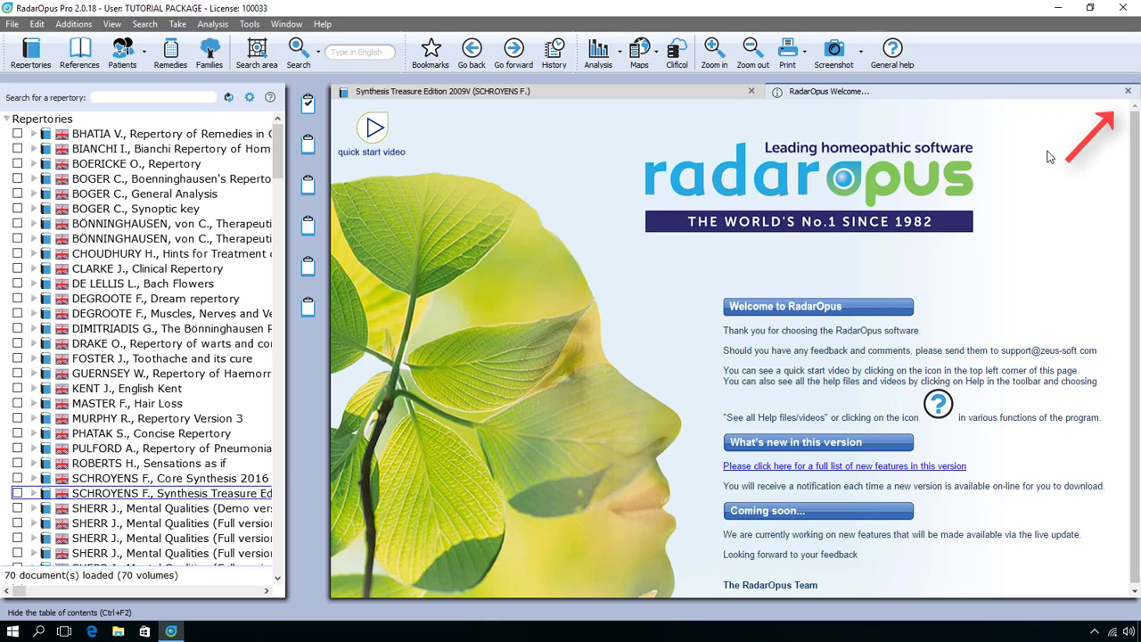
Close the Welcome page, stop it appearing at start-up, and close the Synthesis window
left_click(1128, 92)
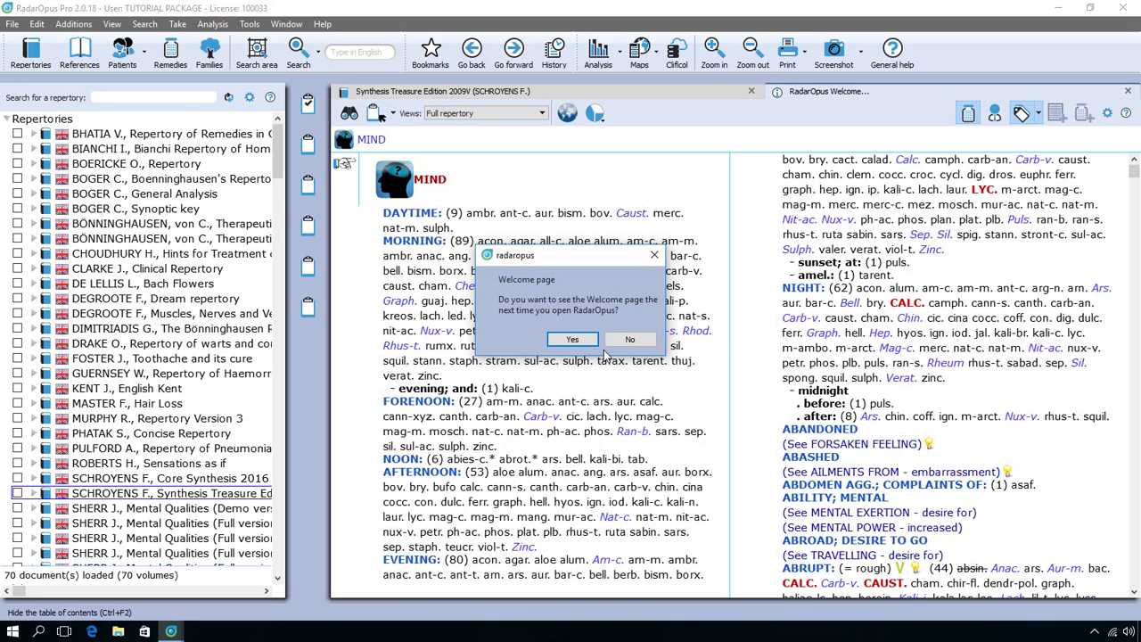
left_click(629, 339)
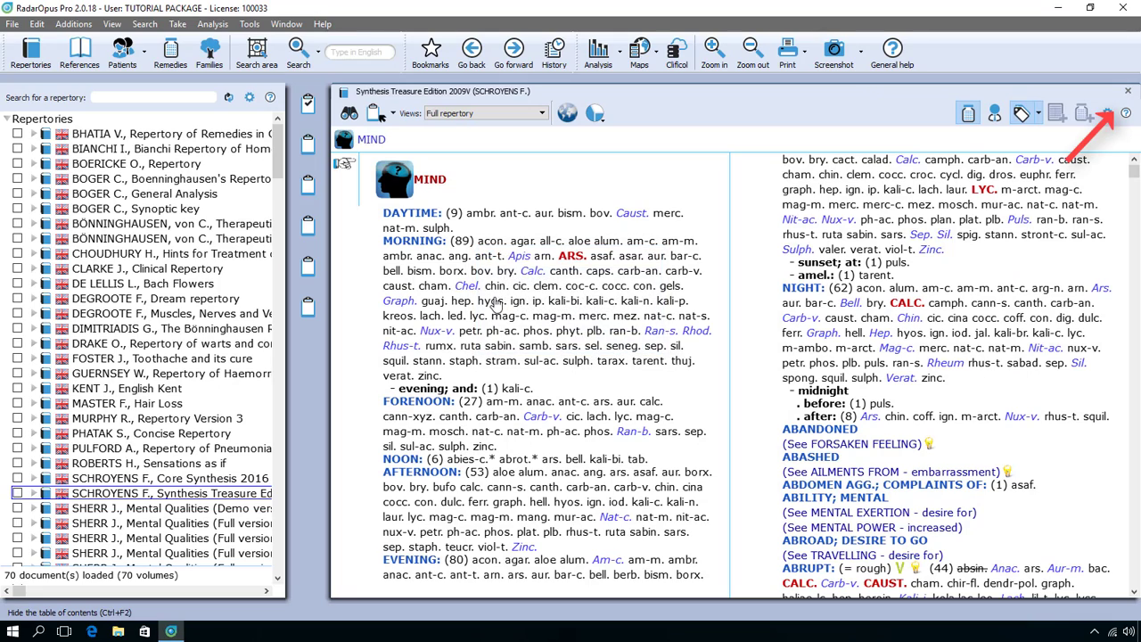
left_click(1128, 94)
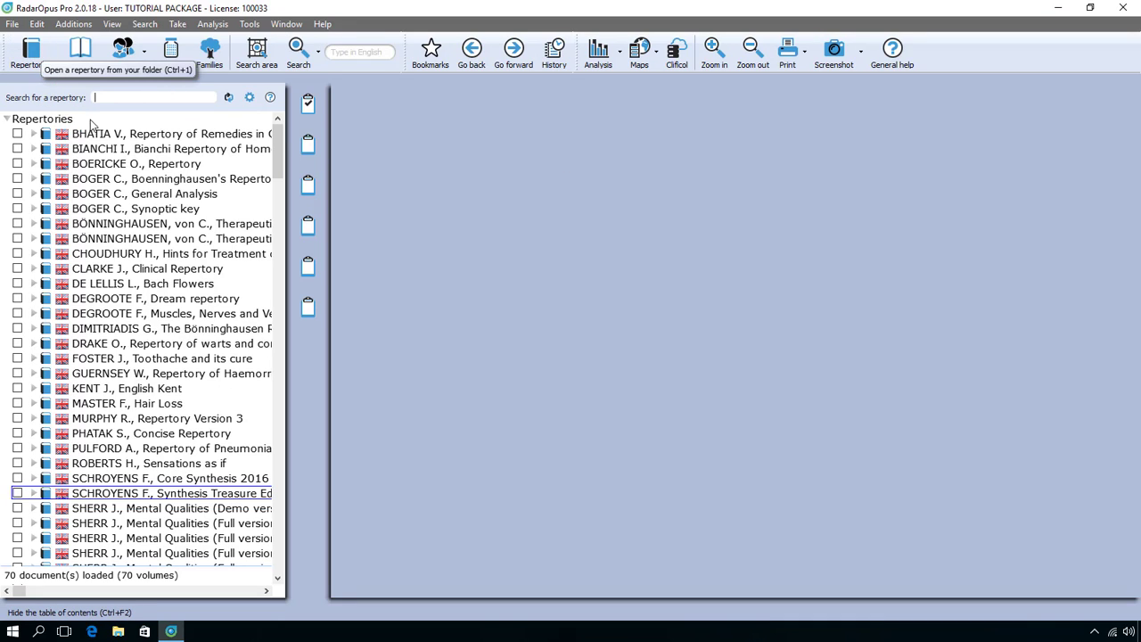
Open the KENT J. English Kent repertory from the Repertories list
double_click(134, 390)
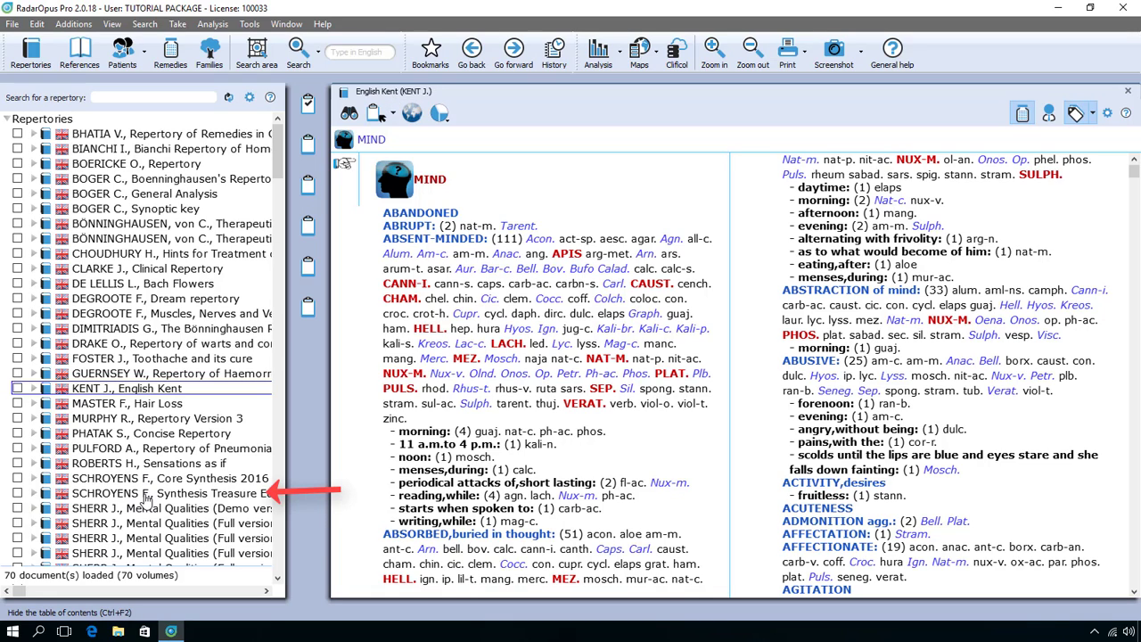
mouse_move(146, 496)
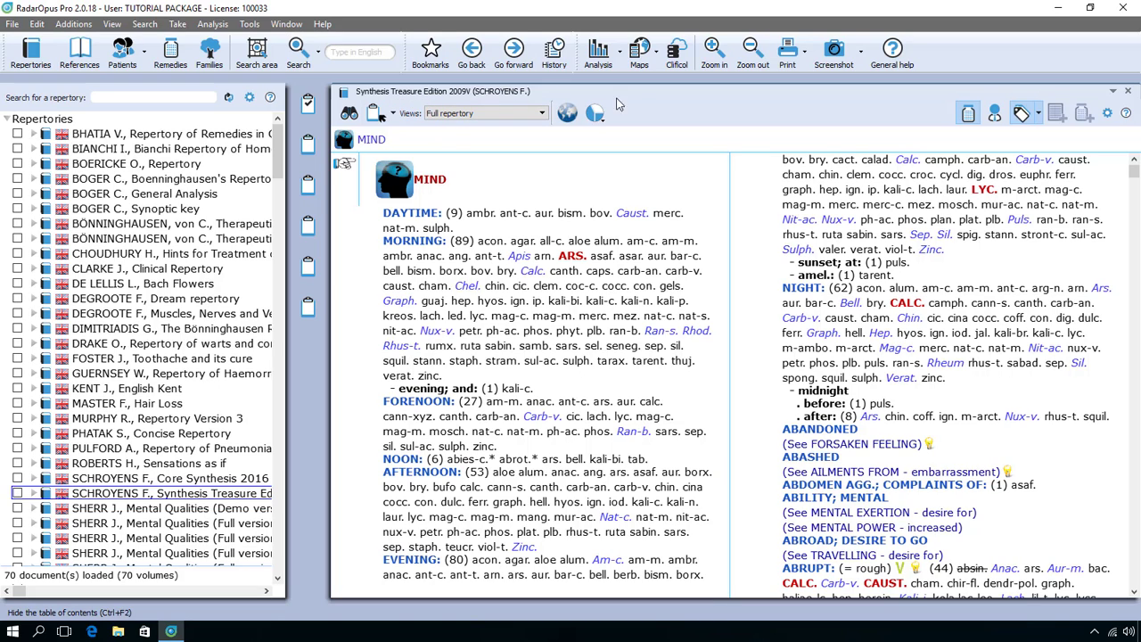
left_click(1114, 93)
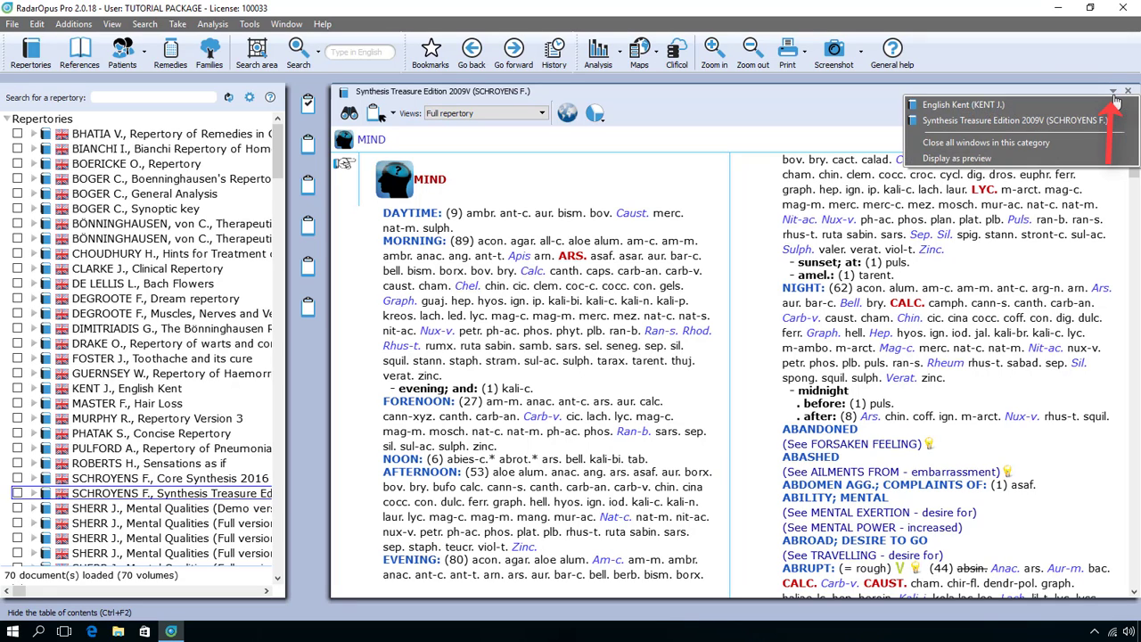
left_click(1054, 106)
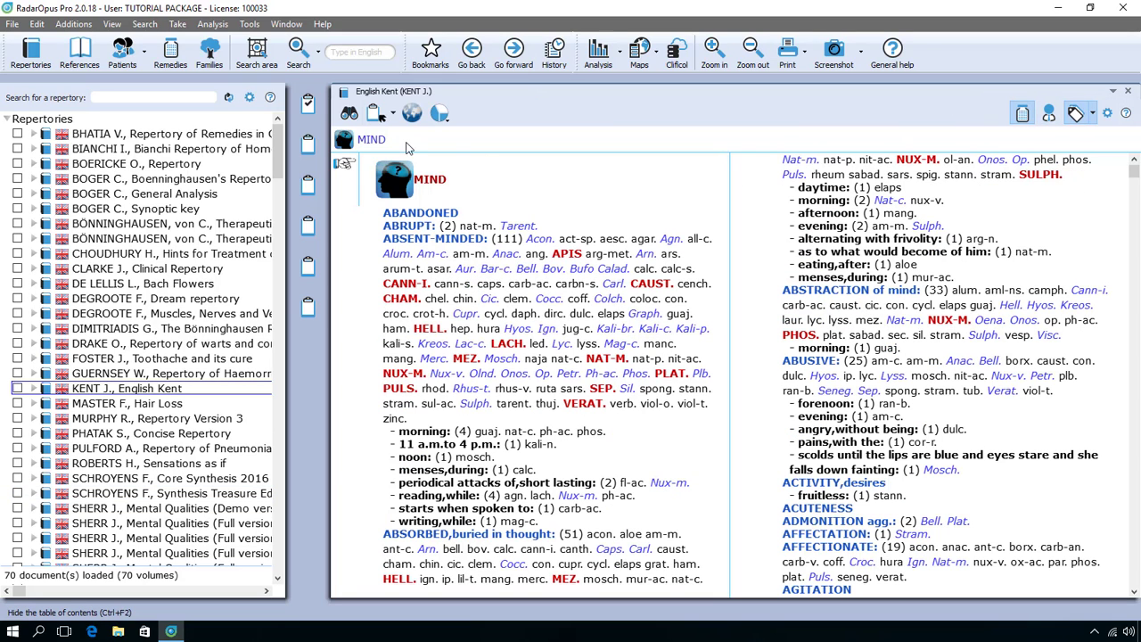
left_click(1112, 90)
left_click(1016, 118)
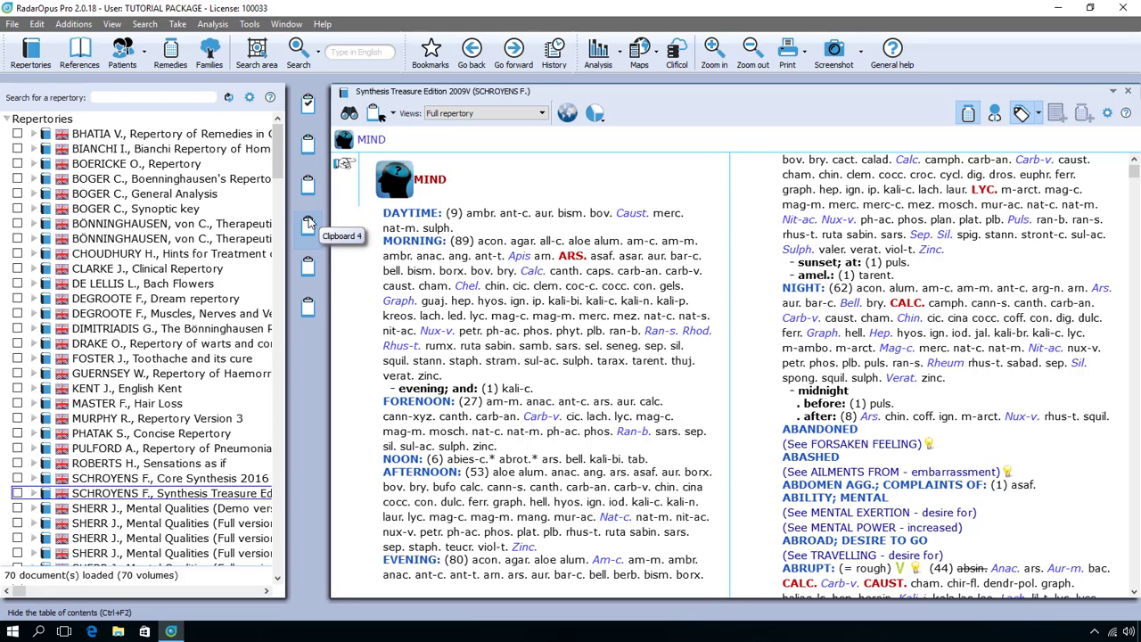
From the References list, open Boericke's Pocket Manual and Allen's Materia Medica of Some Important Nosodes
left_click(85, 53)
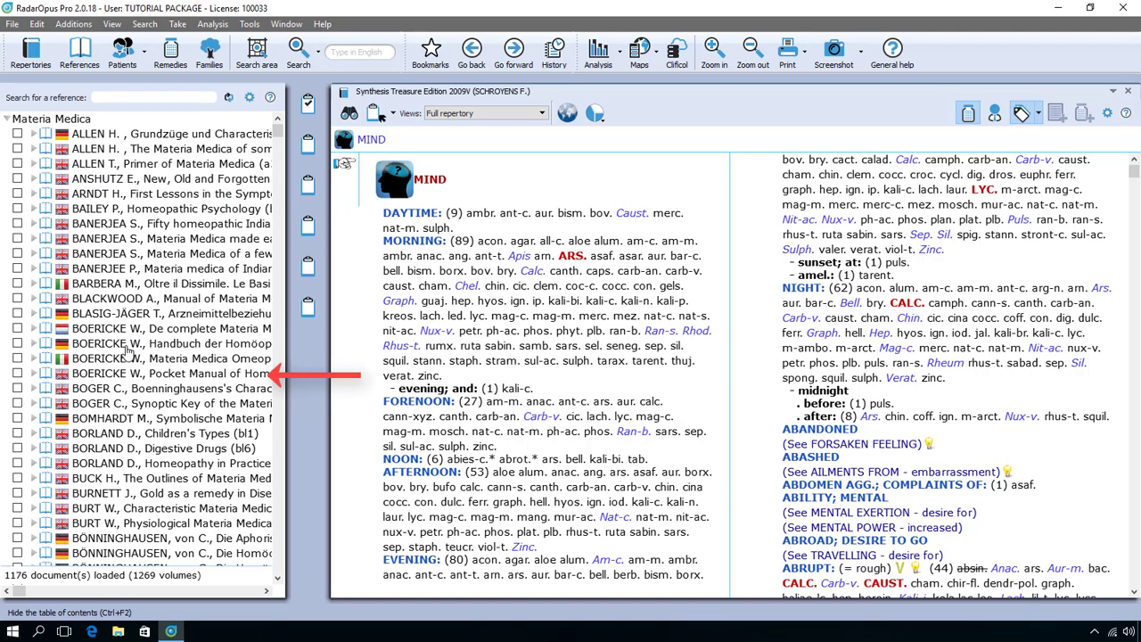
double_click(116, 373)
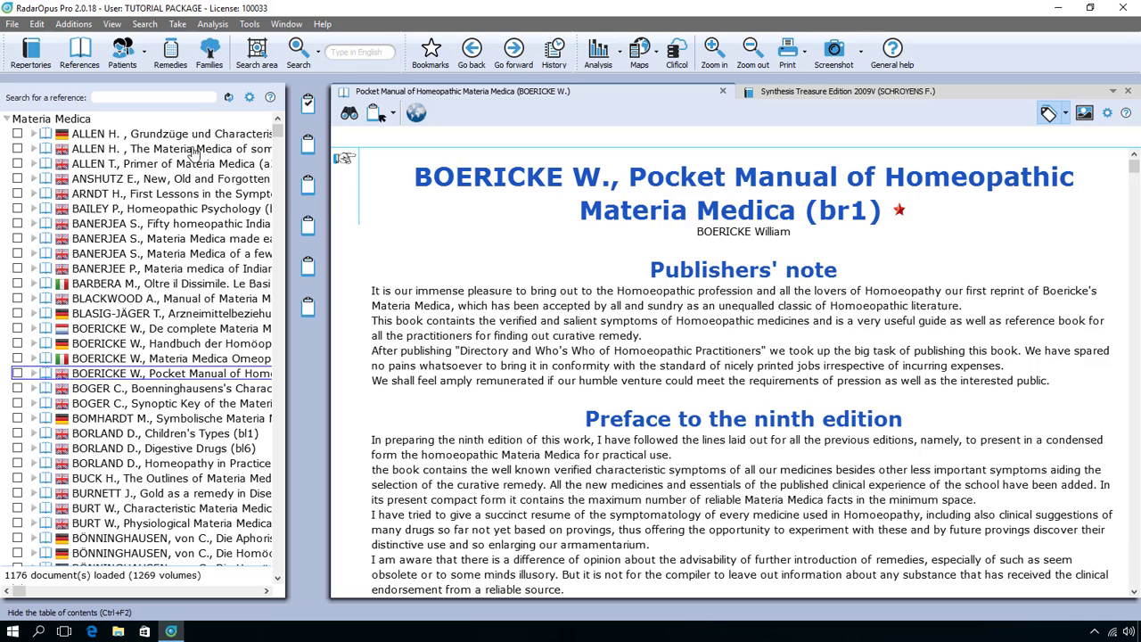
mouse_move(193, 151)
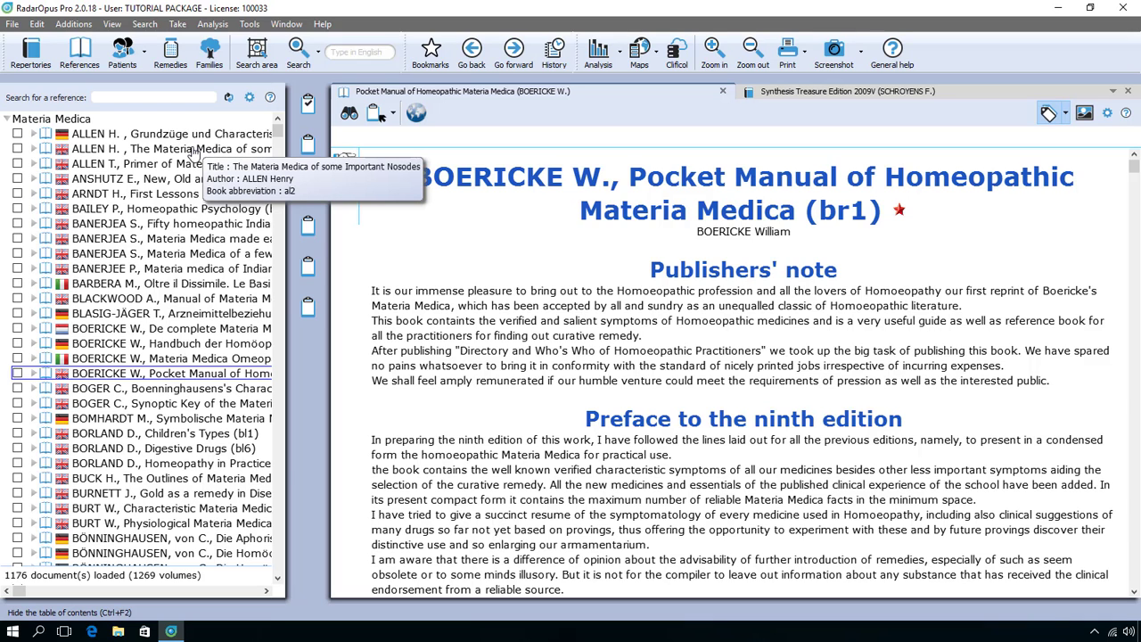
left_click(192, 151)
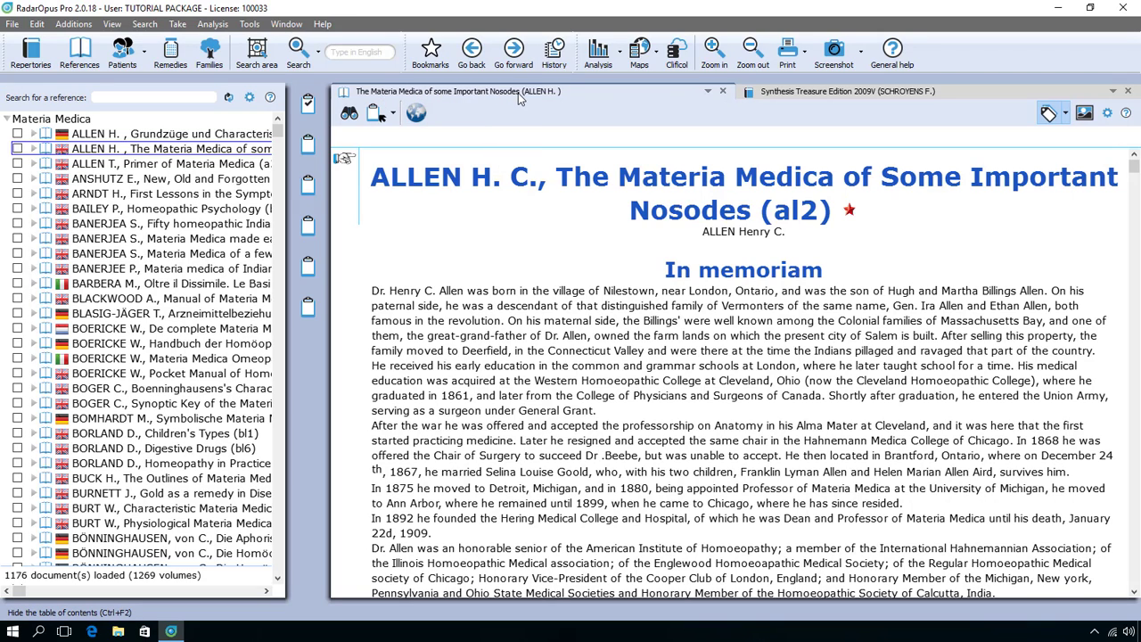
Toggle between the Synthesis and Allen Nosodes tabs, then show the View menu's Alt+1/2/3 shortcuts
left_click(707, 94)
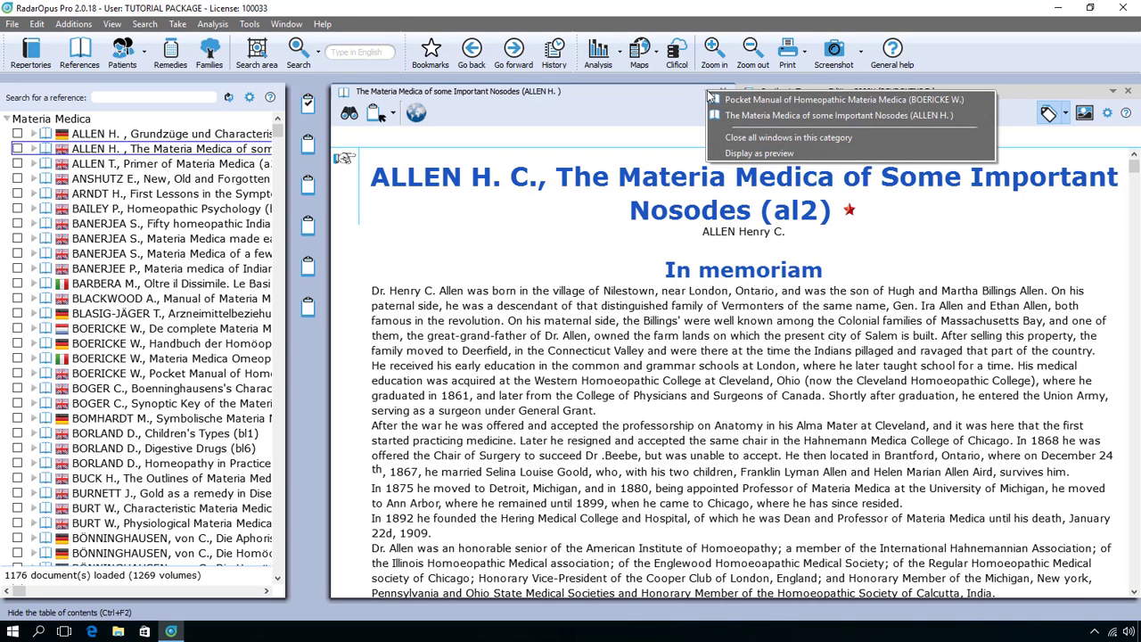
left_click(681, 100)
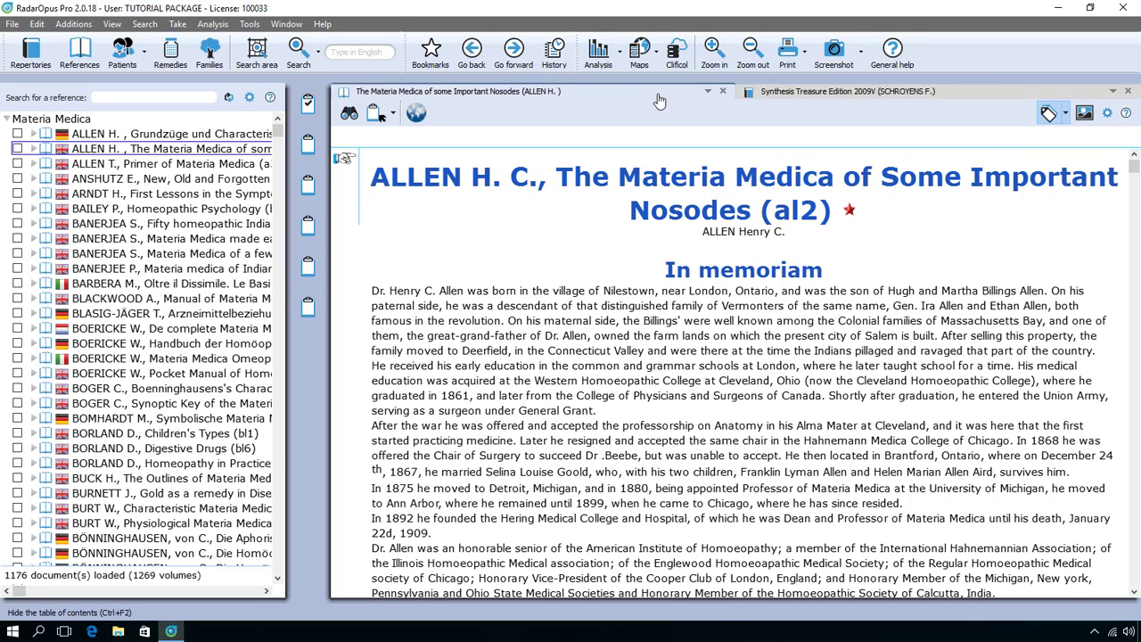
left_click(823, 92)
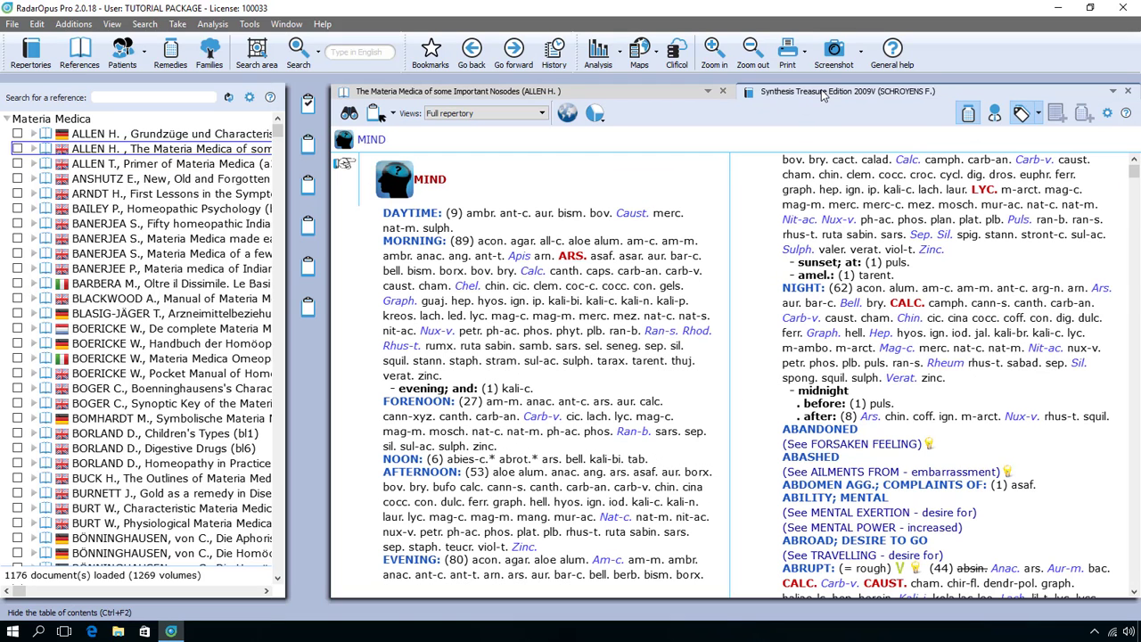
left_click(635, 93)
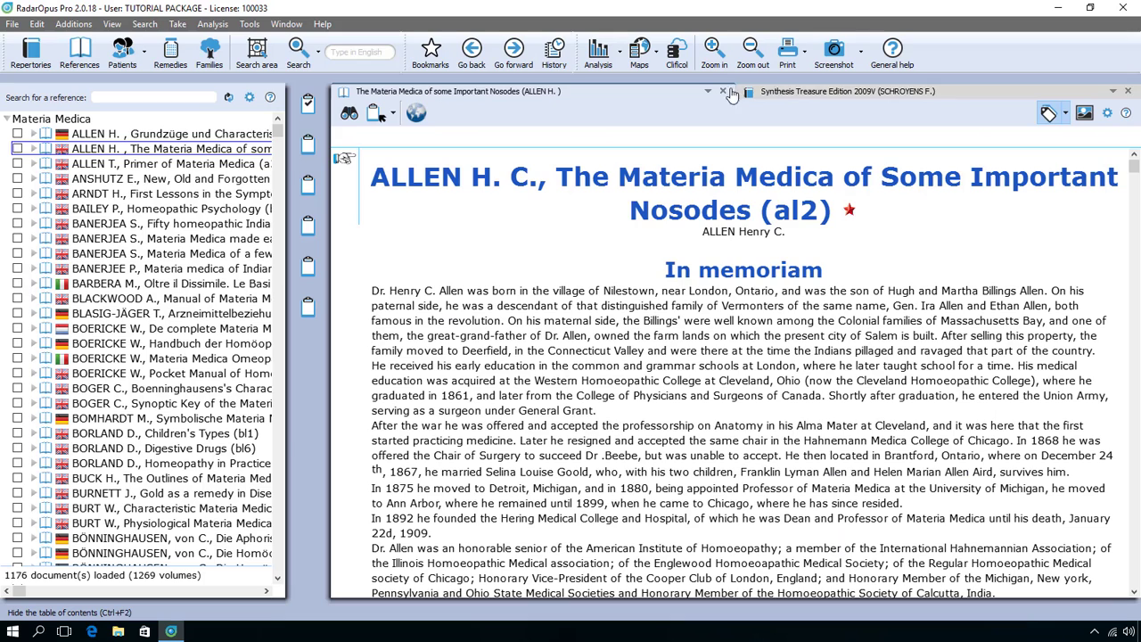
left_click(814, 93)
left_click(641, 92)
left_click(112, 25)
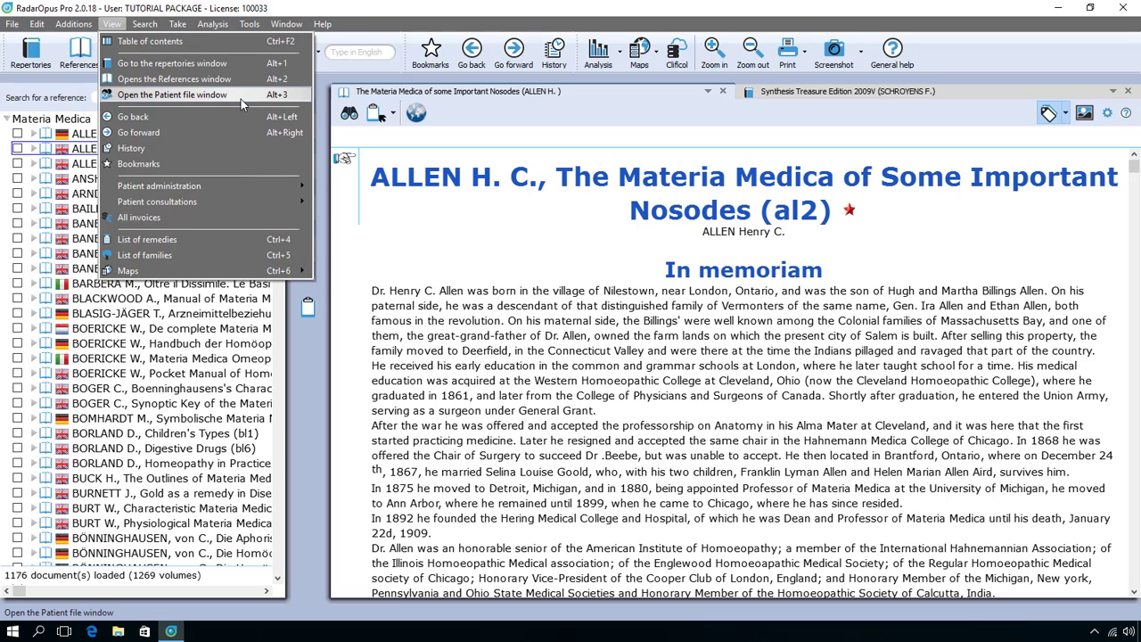
Close the View menu, switch to Synthesis, then back to Allen's Nosodes book
key("Escape")
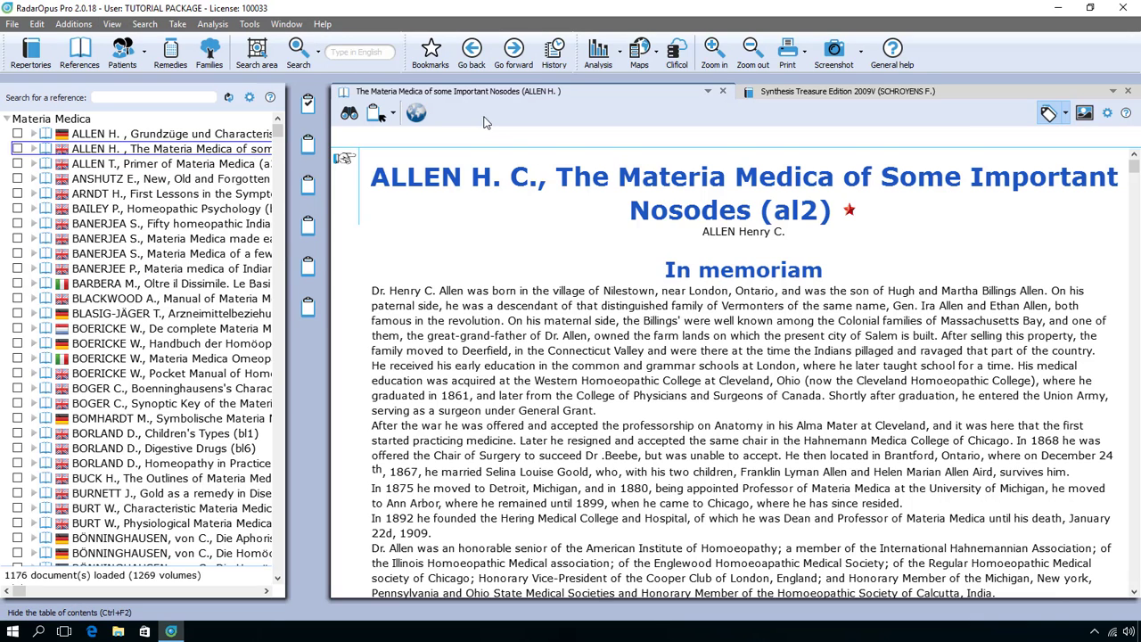
left_click(870, 94)
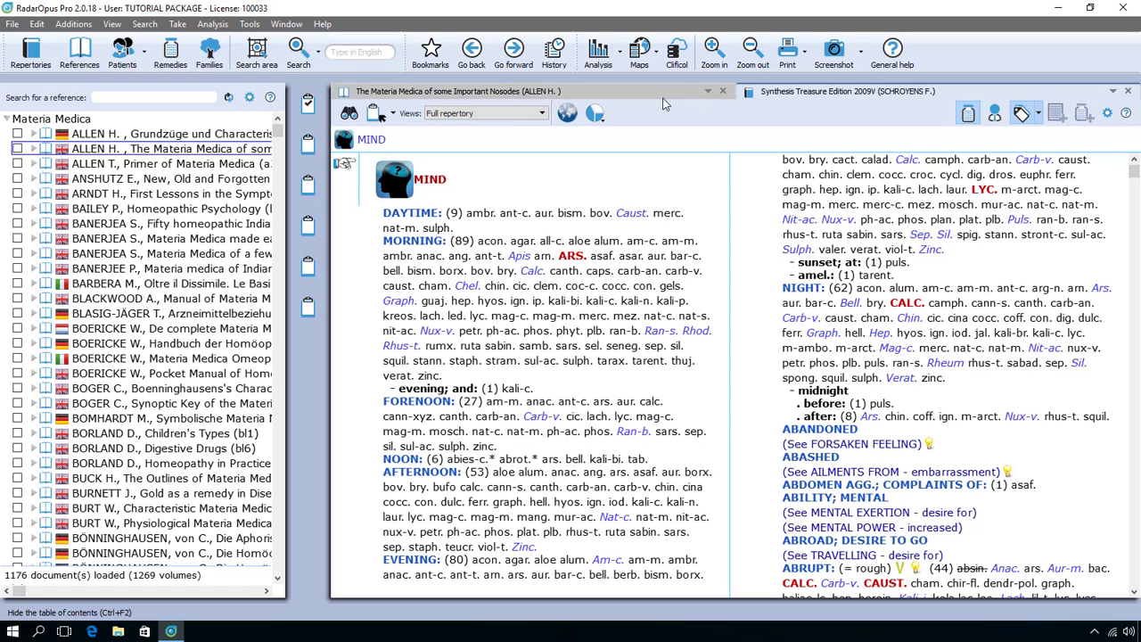
left_click(622, 96)
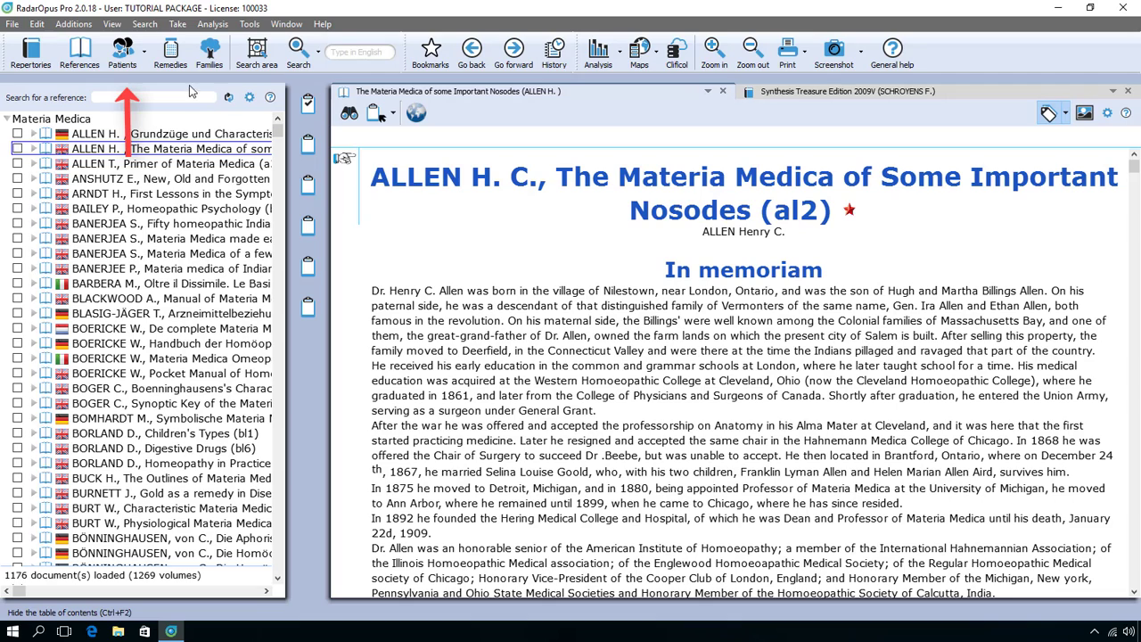
Browse the Patients, Remedies and Families lists, then return to the 70-document Repertories list
left_click(123, 51)
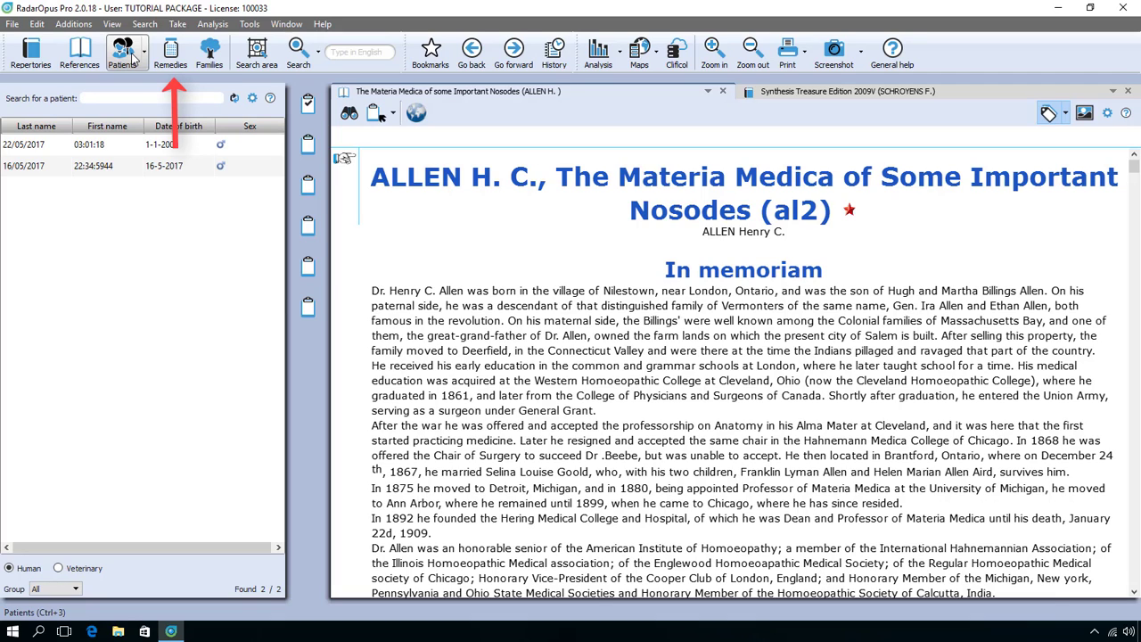
left_click(169, 50)
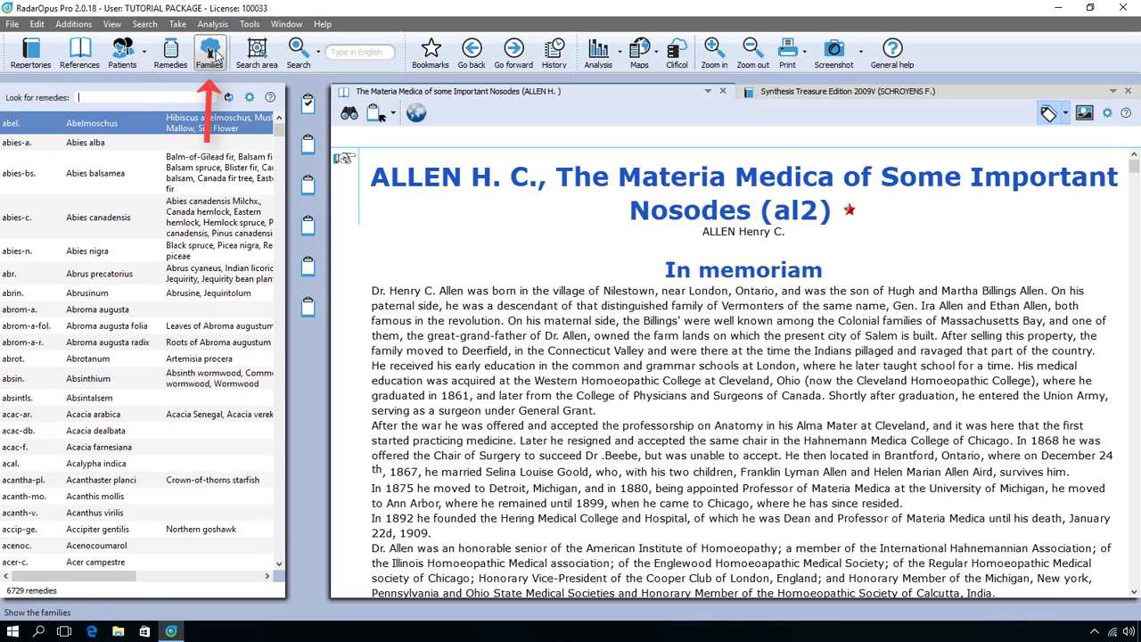
left_click(214, 52)
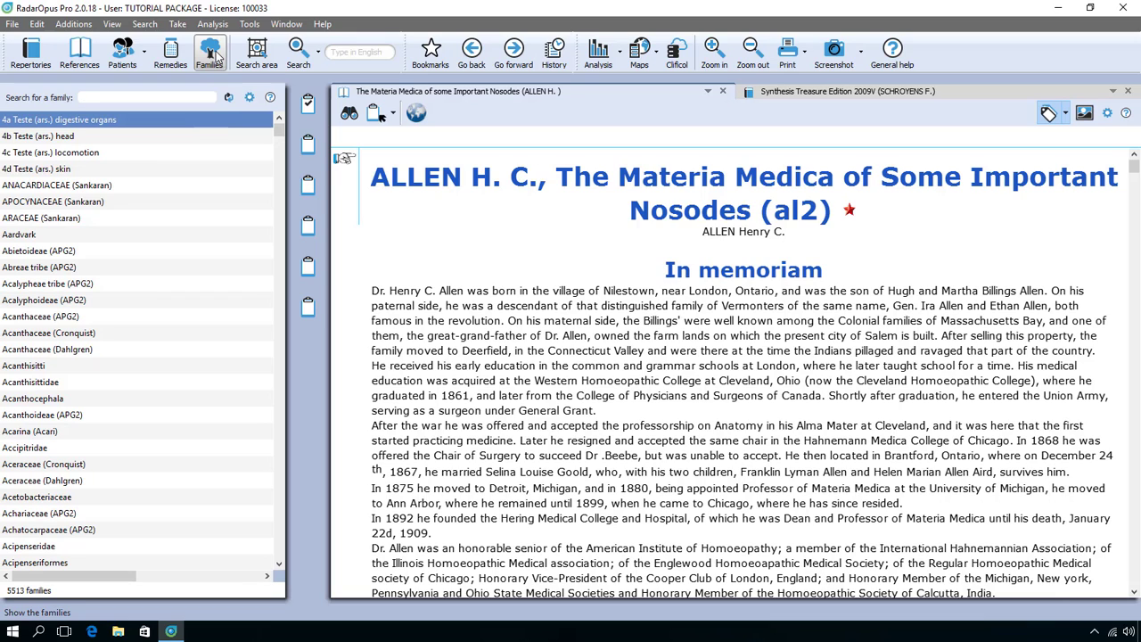
left_click(27, 55)
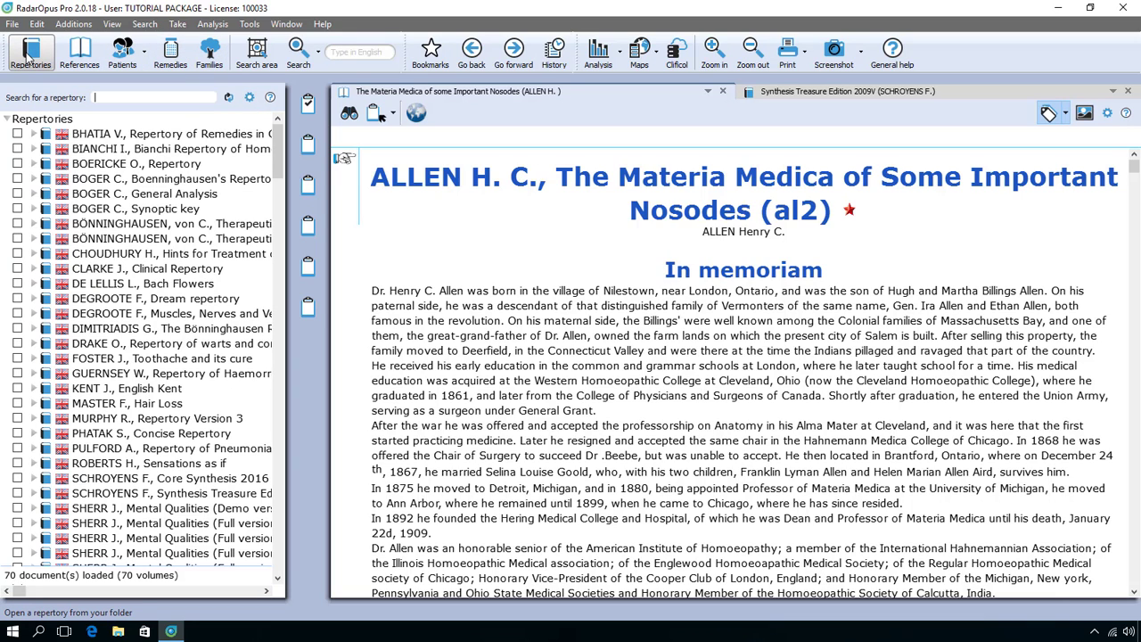